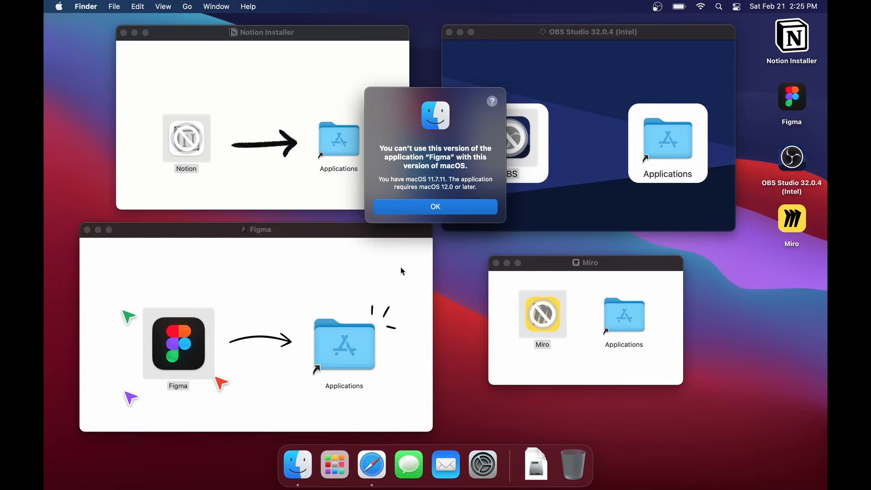
# - Try to open the OBS, Notion and Miro apps from their installer windows and dismiss all the alerts
pyautogui.doubleClick(521, 148)
pyautogui.doubleClick(186, 141)
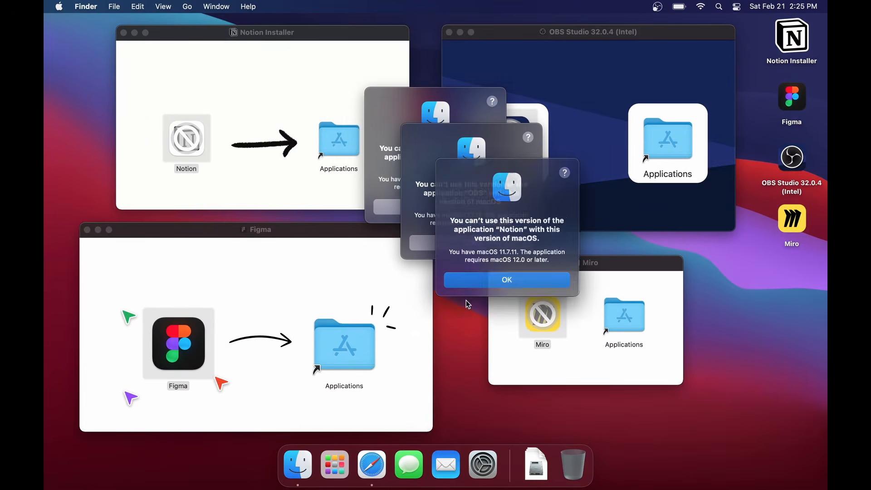
pyautogui.doubleClick(535, 316)
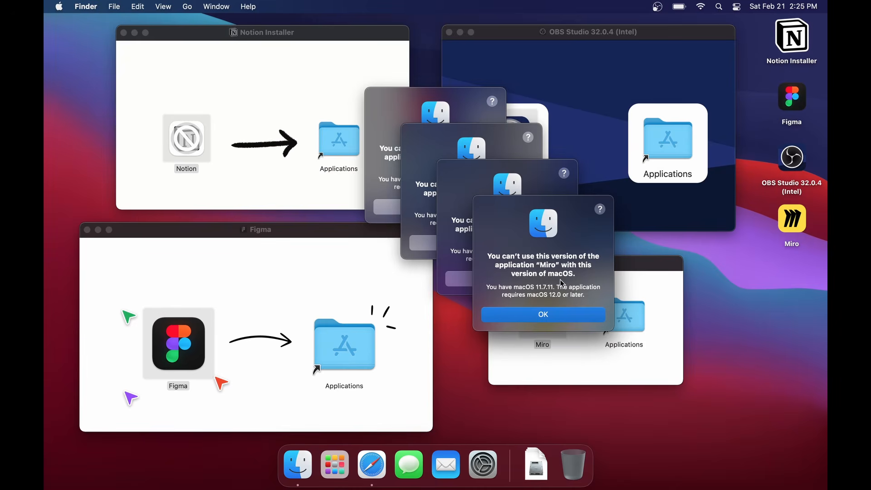
pyautogui.click(548, 315)
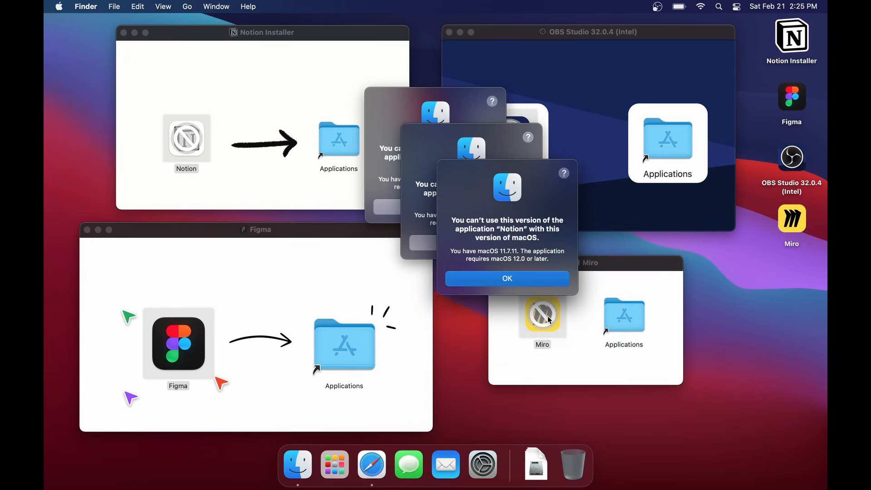
pyautogui.click(505, 283)
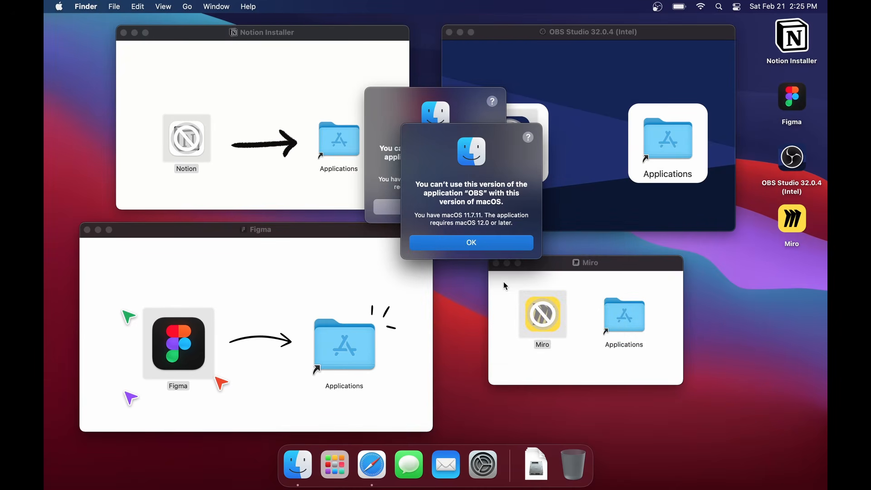
pyautogui.click(469, 246)
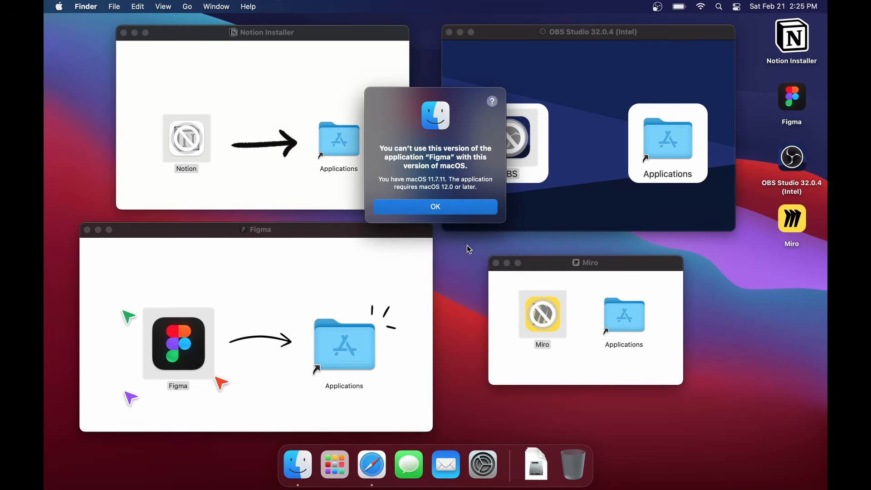
pyautogui.click(435, 207)
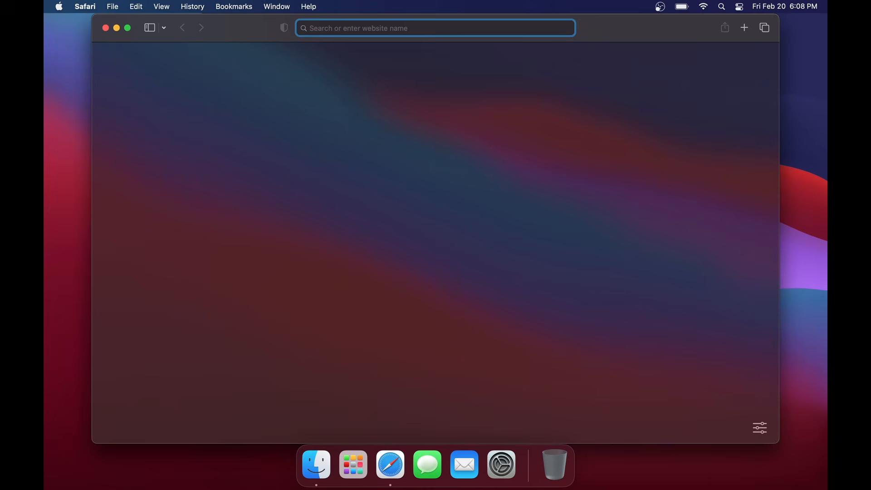
# - In Safari, search Google for "opencore legacy" and open the OpenCore Legacy Patcher website
pyautogui.write('o')
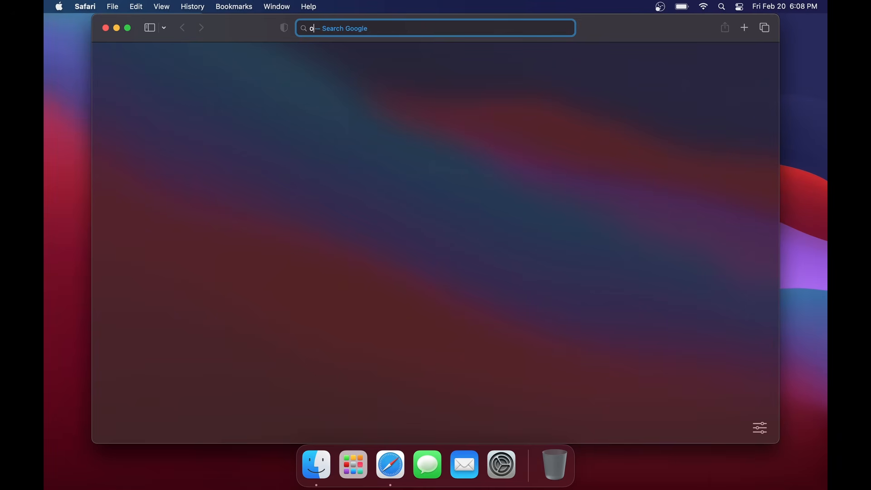
pyautogui.write('pencore legacy')
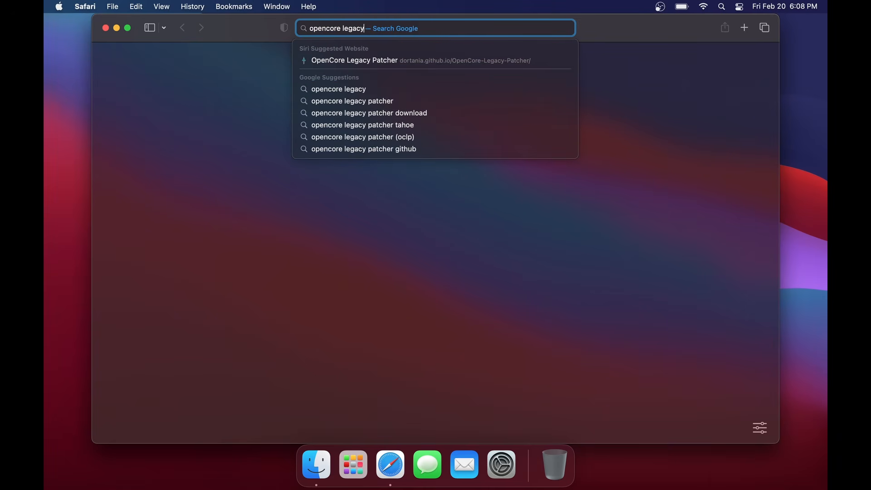
pyautogui.press('Return')
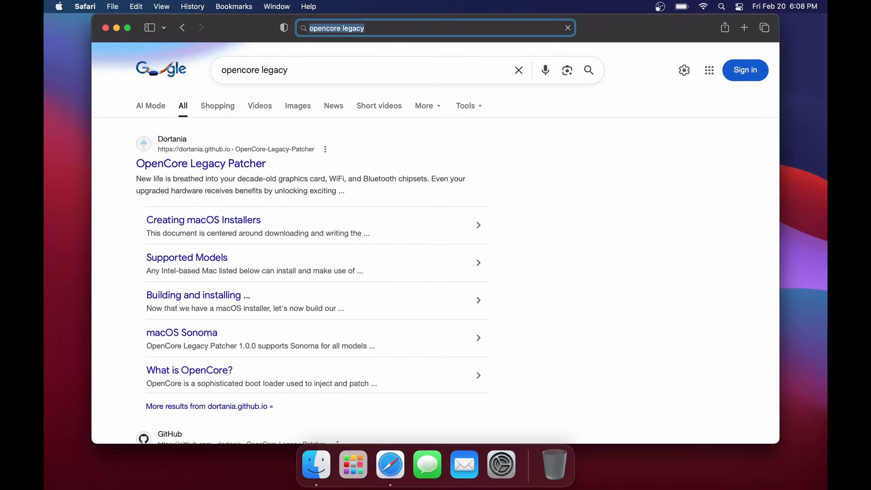
pyautogui.click(200, 164)
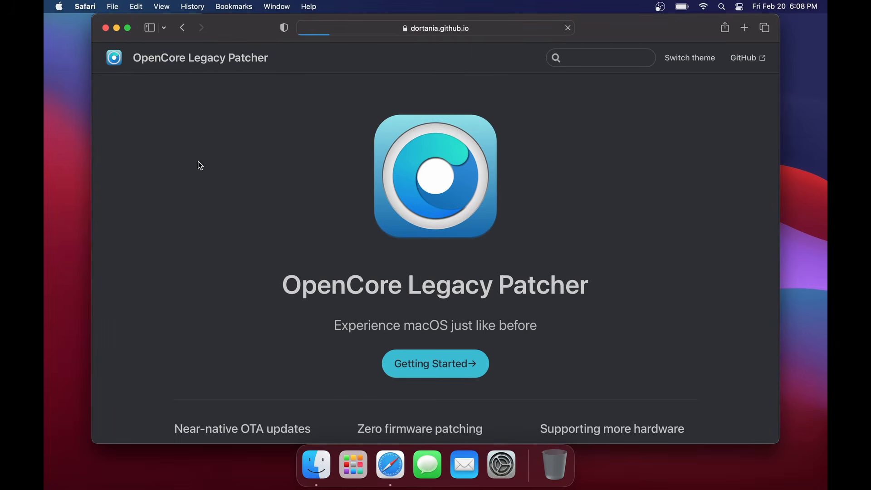
# - Follow the site's getting-started guide and macOS installer instructions to the OpenCore Legacy Patcher release apps page
pyautogui.click(443, 372)
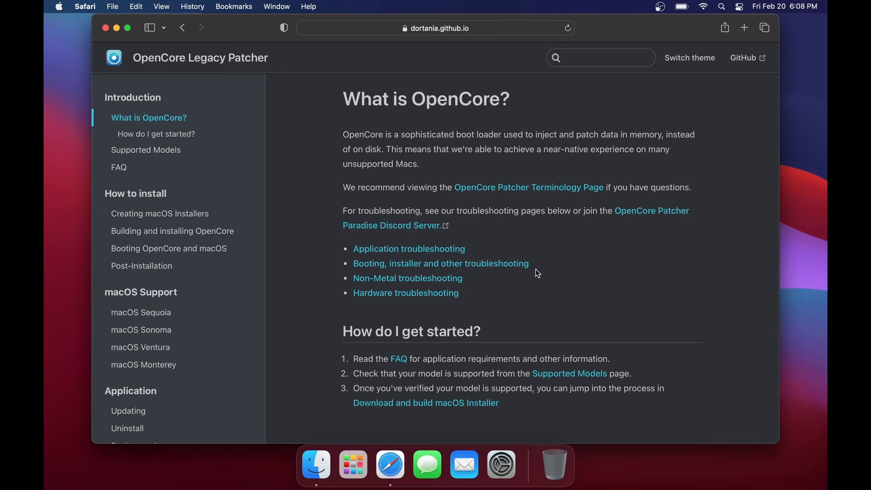
pyautogui.scroll(-3, 540, 272)
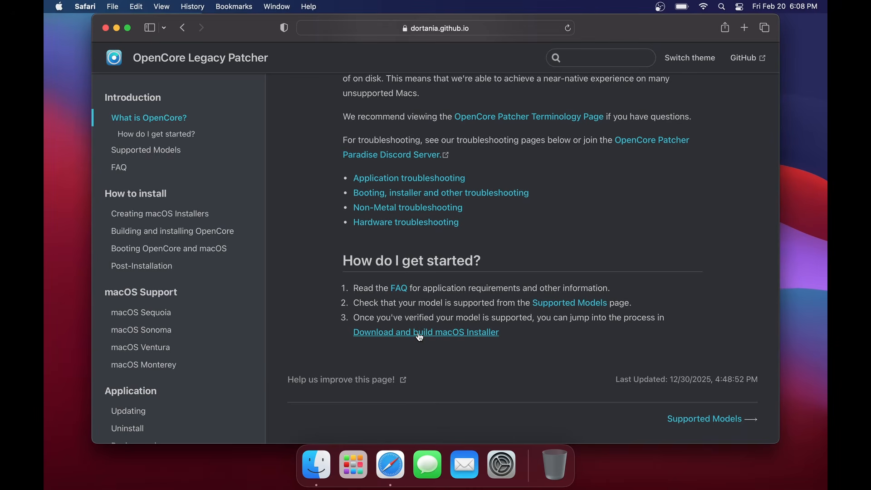
pyautogui.click(419, 337)
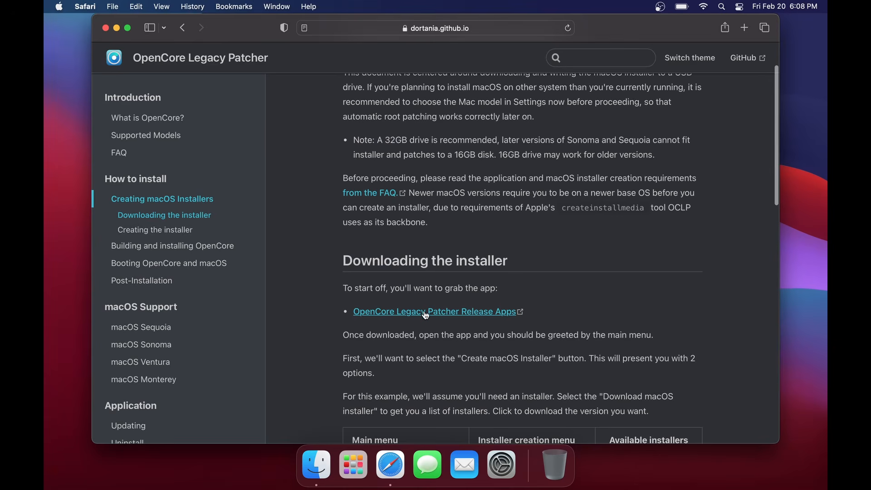
pyautogui.click(431, 313)
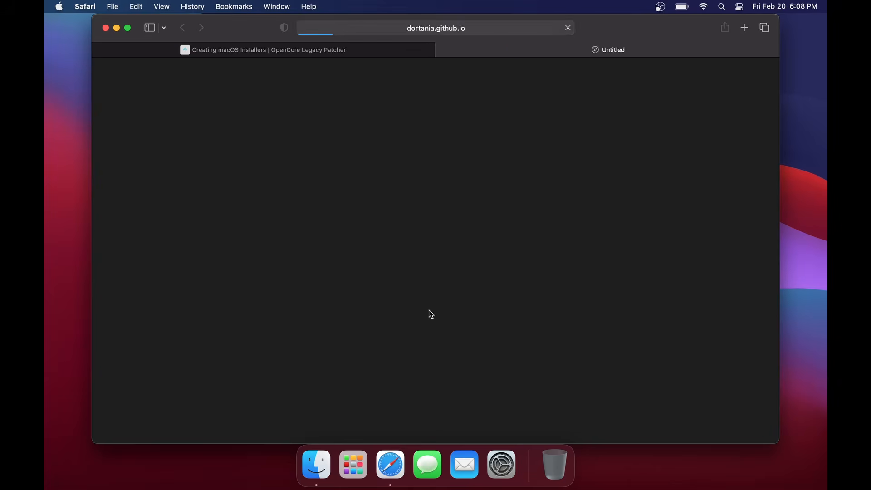
# - Download OpenCore-Patcher.pkg from the assets of the 2.4.1 release
pyautogui.scroll(-10, 430, 313)
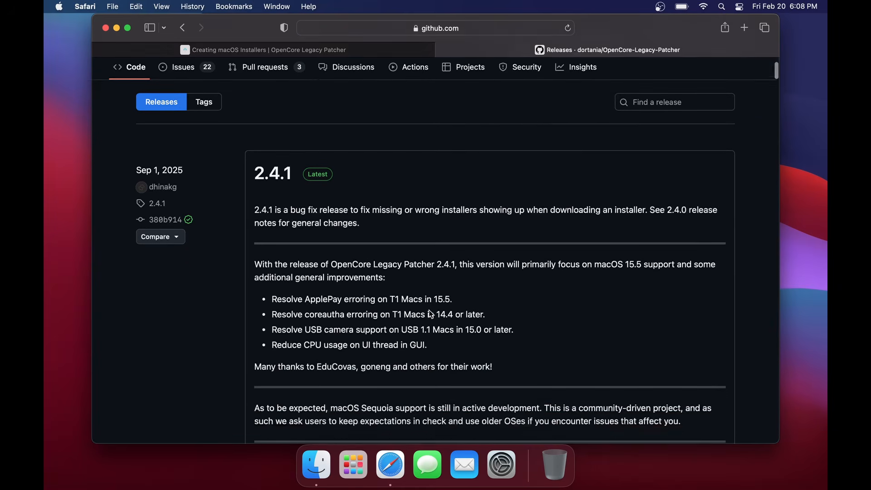
pyautogui.scroll(-5, 429, 310)
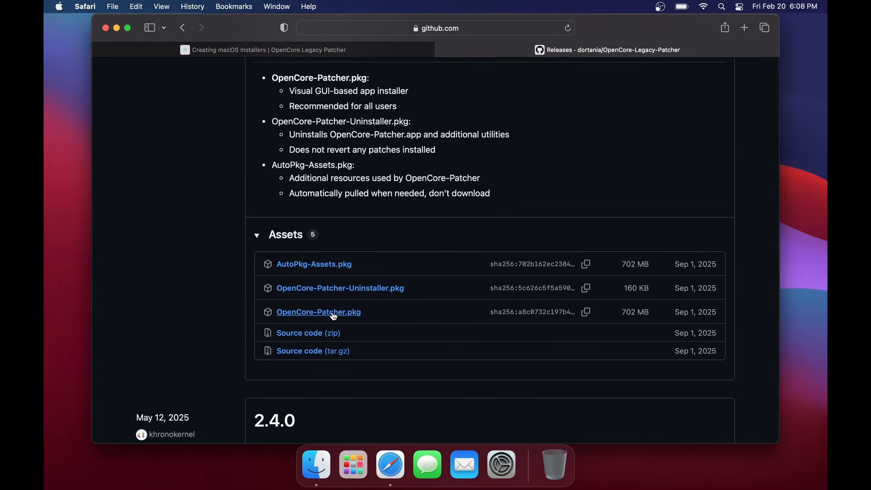
pyautogui.click(334, 313)
pyautogui.click(532, 259)
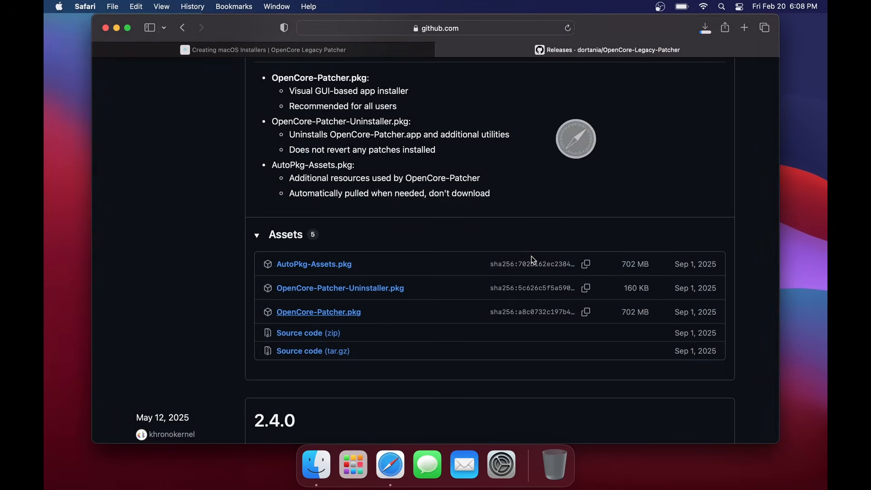
# - Install OpenCore Legacy Patcher on the BigSur disk from the downloaded package, moving the installer to the Trash when finished
pyautogui.click(709, 22)
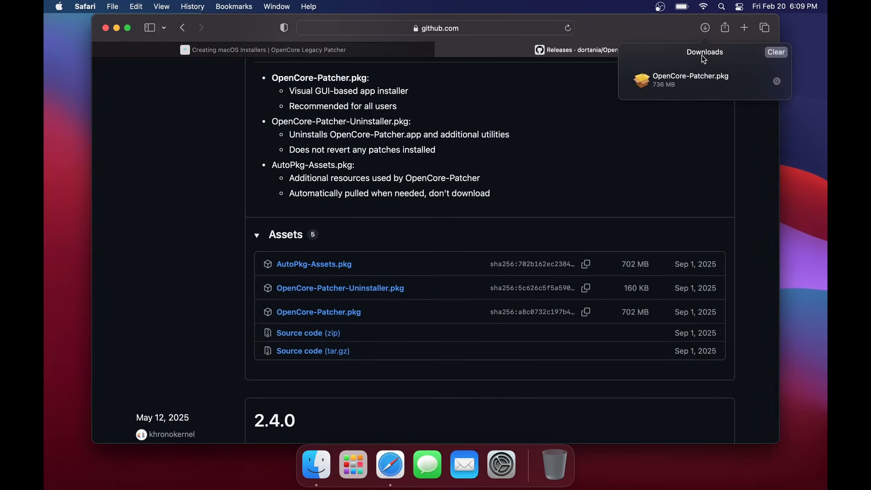
pyautogui.click(698, 78)
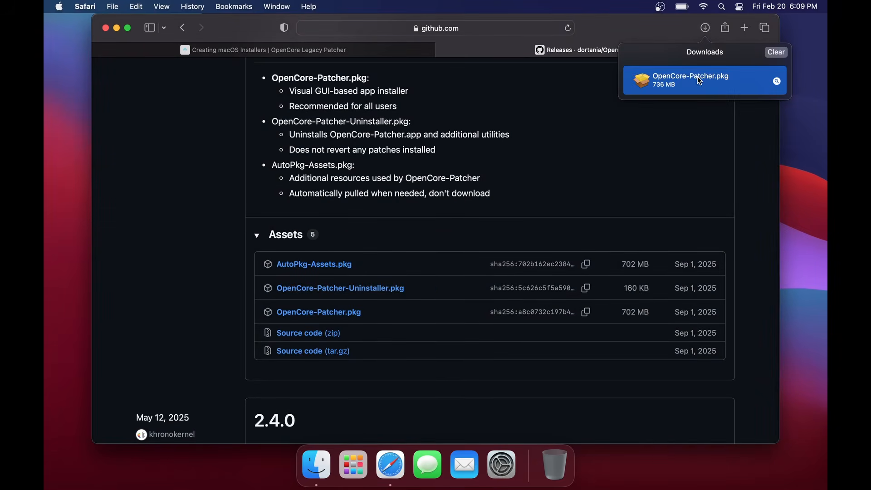
pyautogui.doubleClick(698, 78)
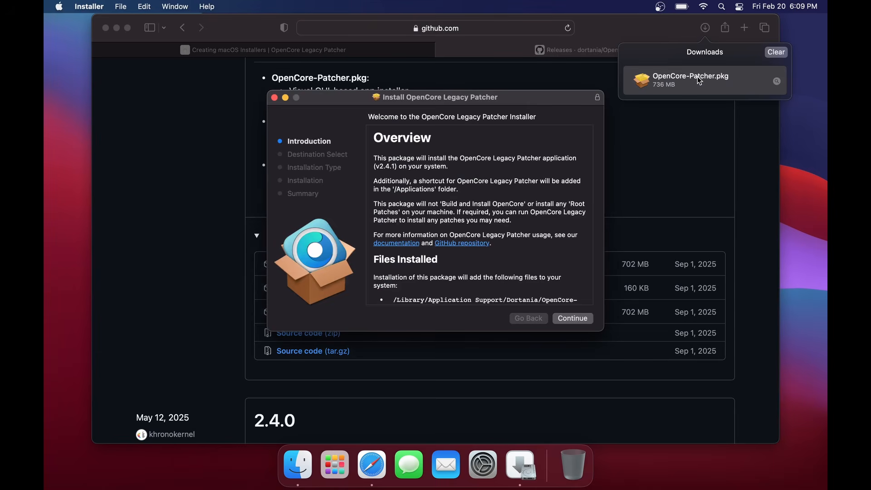
pyautogui.click(574, 319)
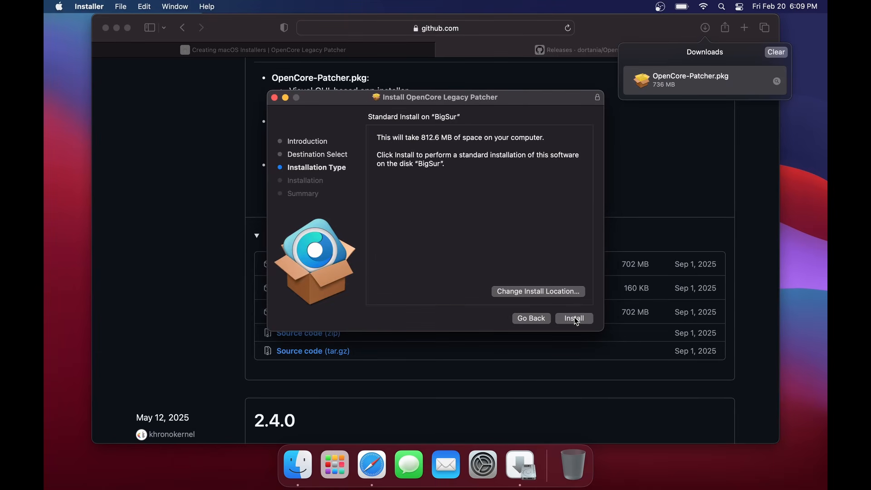
pyautogui.click(575, 320)
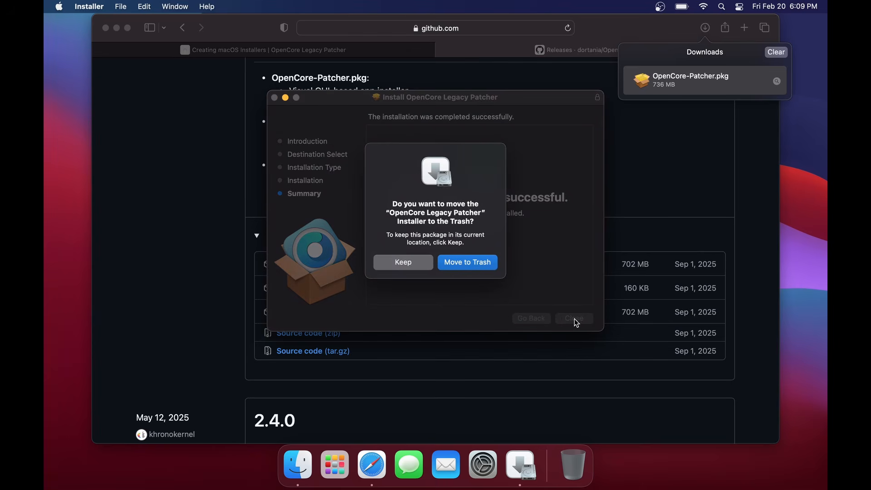
pyautogui.click(483, 265)
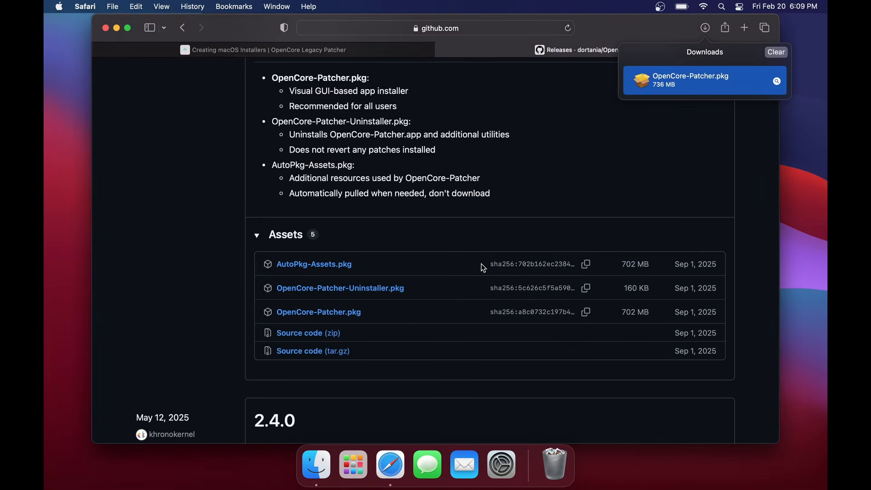
# - Close the browser window and launch the OpenCore-Patcher app
pyautogui.click(105, 28)
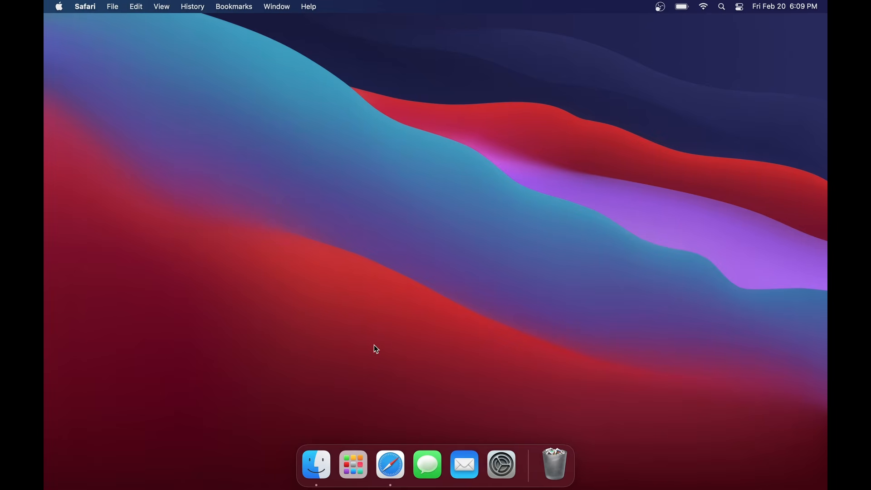
pyautogui.click(354, 463)
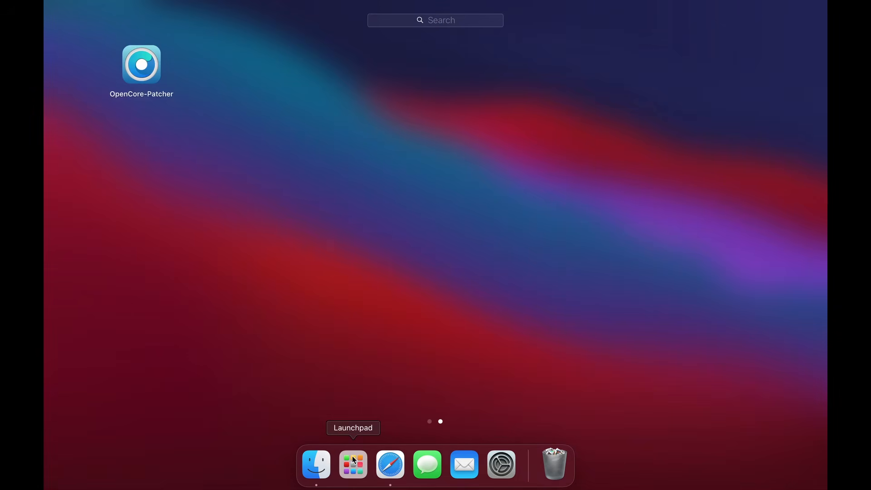
pyautogui.click(140, 66)
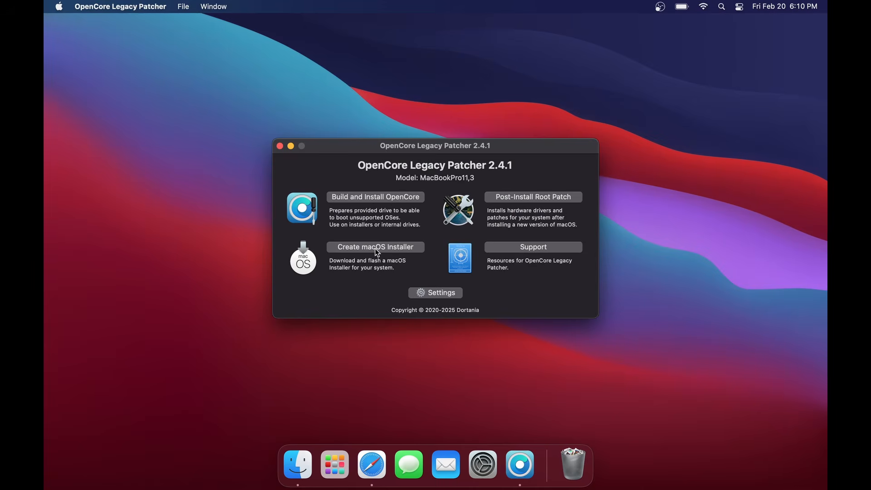
# - Start creating a macOS installer and download macOS Ventura 13.7.8 (22H730) for it
pyautogui.click(375, 249)
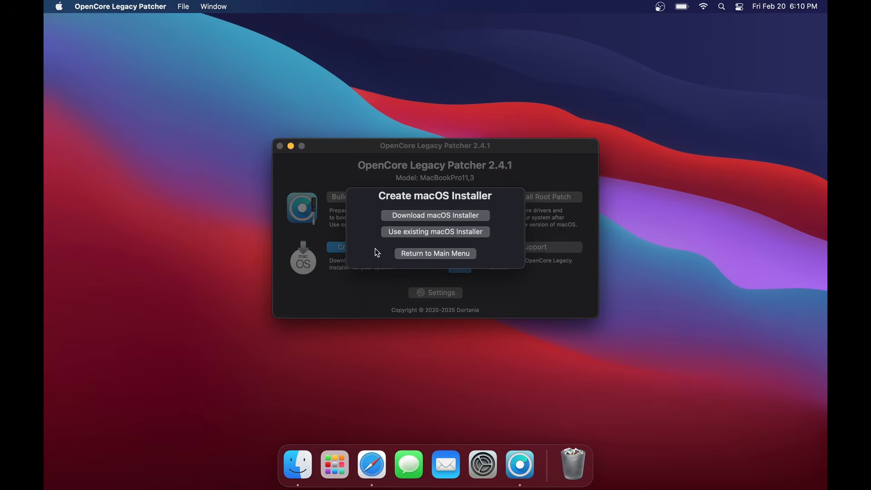
pyautogui.click(440, 218)
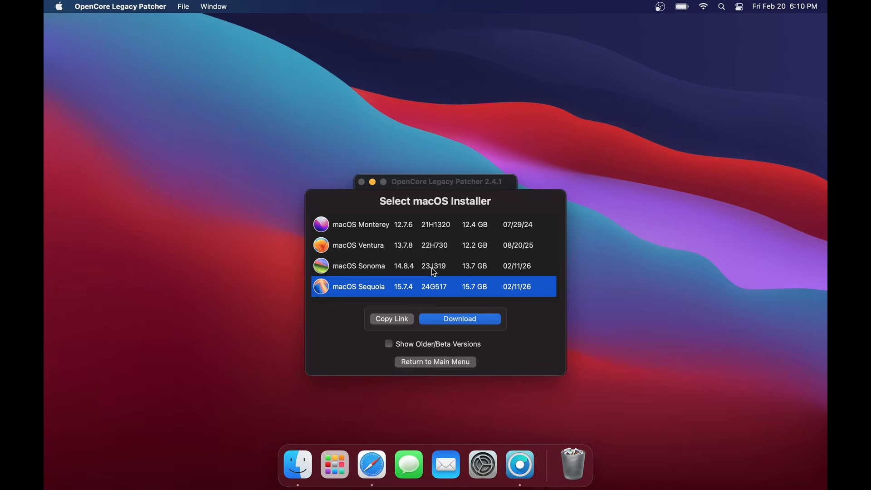
pyautogui.click(441, 248)
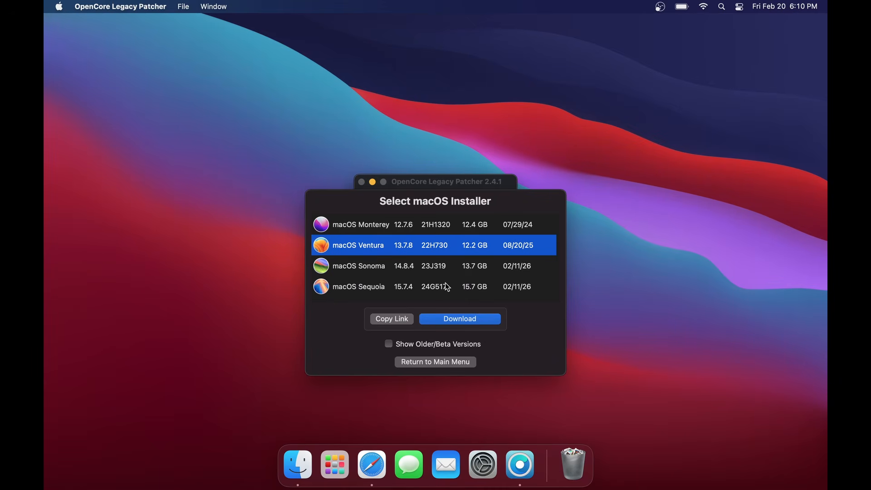
pyautogui.click(456, 321)
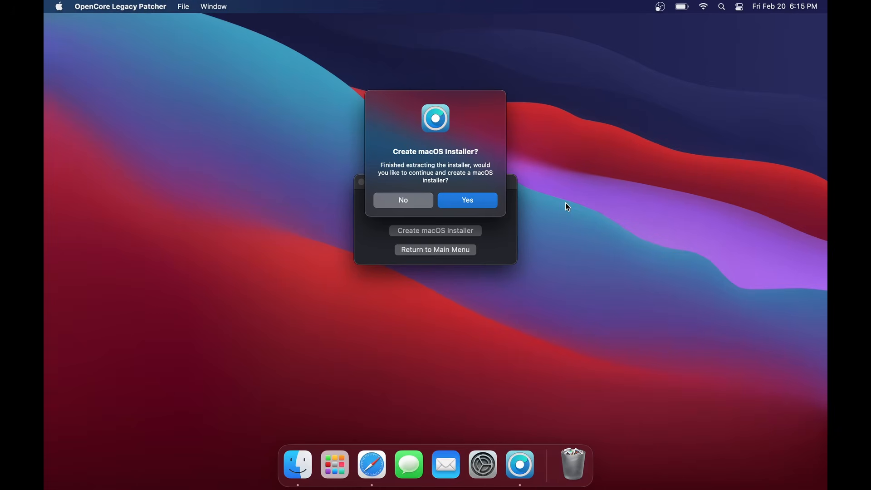
# - Create the macOS Ventura 13.7.8 installer on the 62.0 GB USB DISK 3.0, agreeing to erase the disk
pyautogui.click(481, 203)
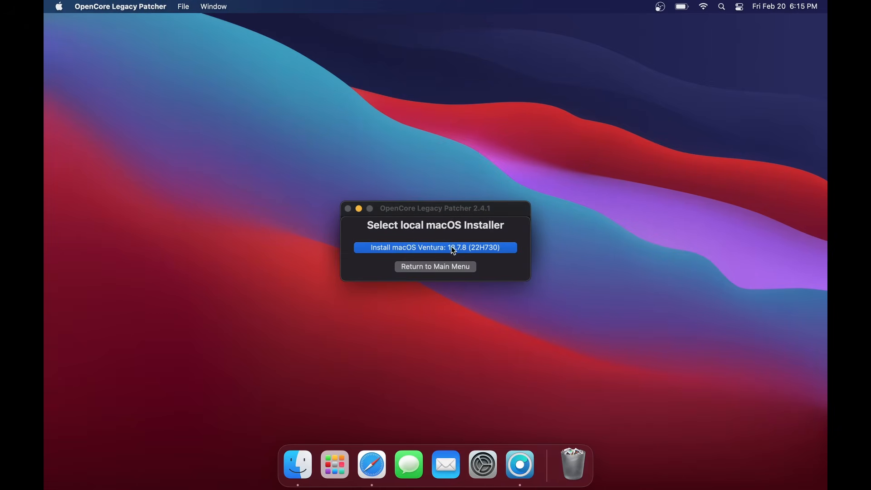
pyautogui.click(453, 249)
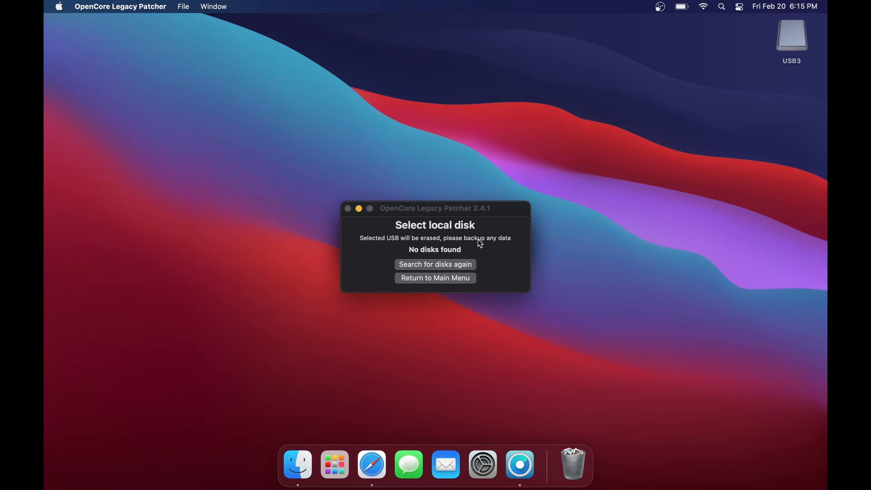
pyautogui.click(446, 264)
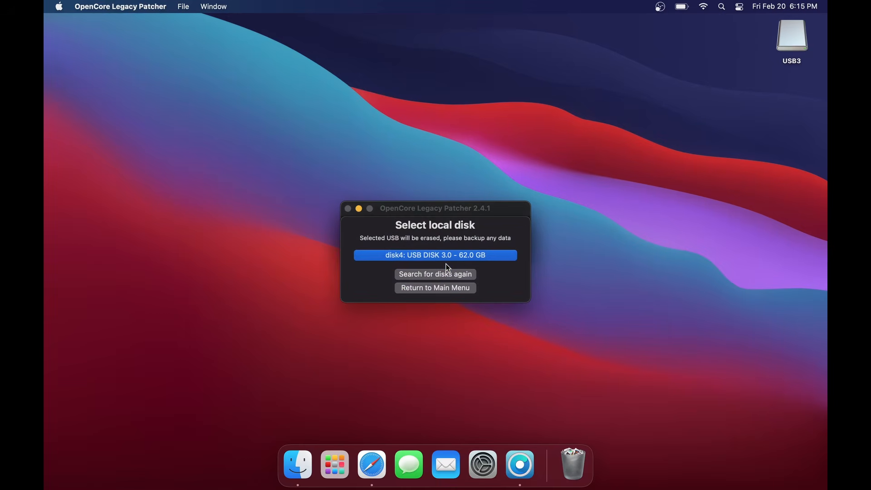
pyautogui.click(450, 258)
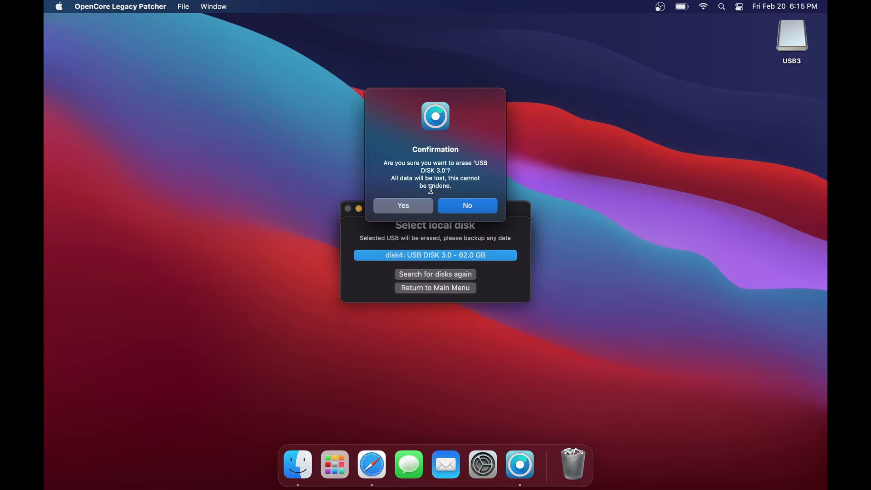
pyautogui.click(410, 205)
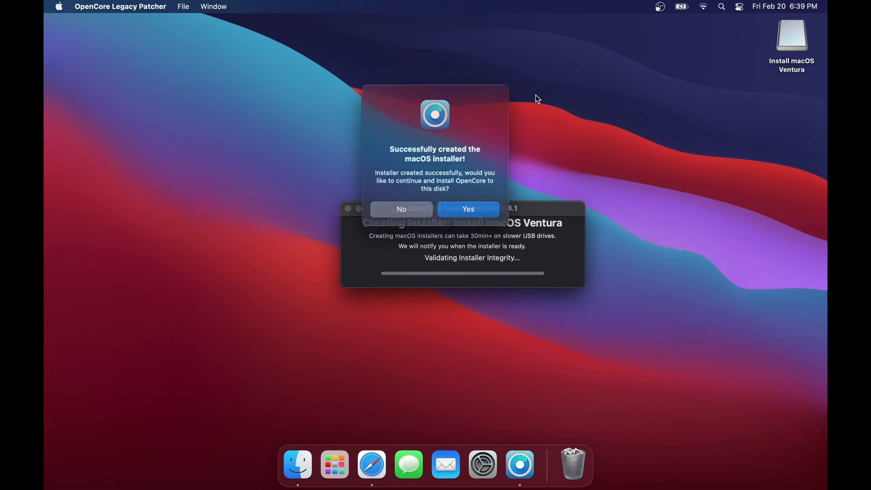
# - Install OpenCore onto the EFI volume disk4s1 of the 62.0 GB USB DISK 3.0 and reboot the Mac
pyautogui.click(468, 209)
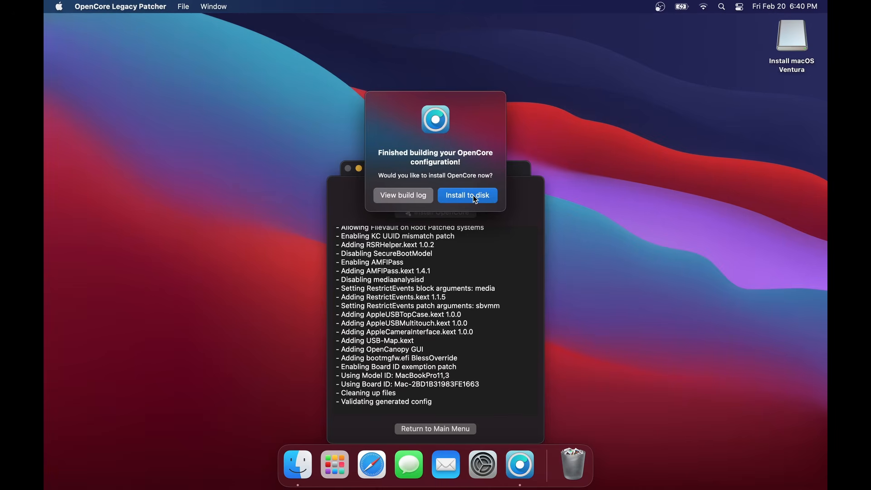
pyautogui.click(475, 200)
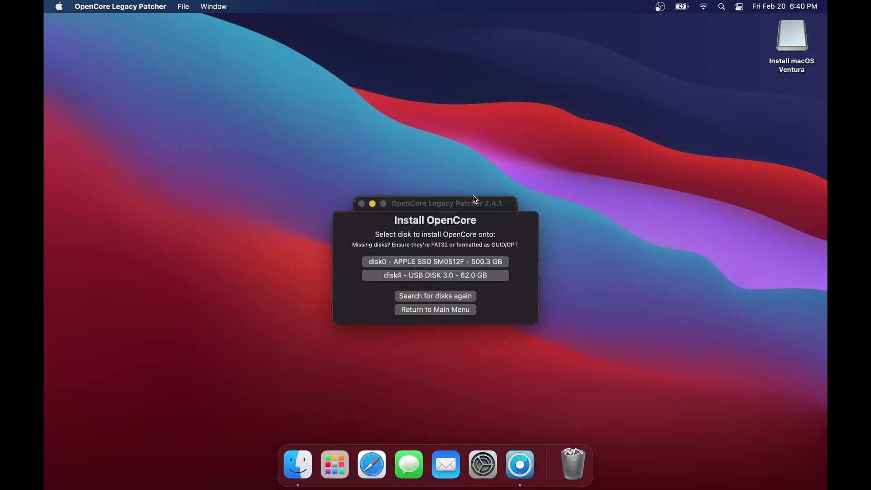
pyautogui.click(442, 276)
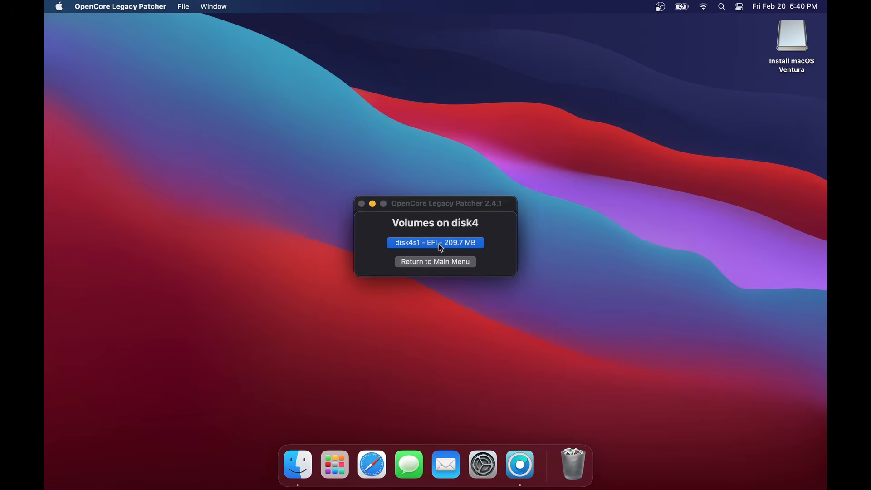
pyautogui.click(440, 244)
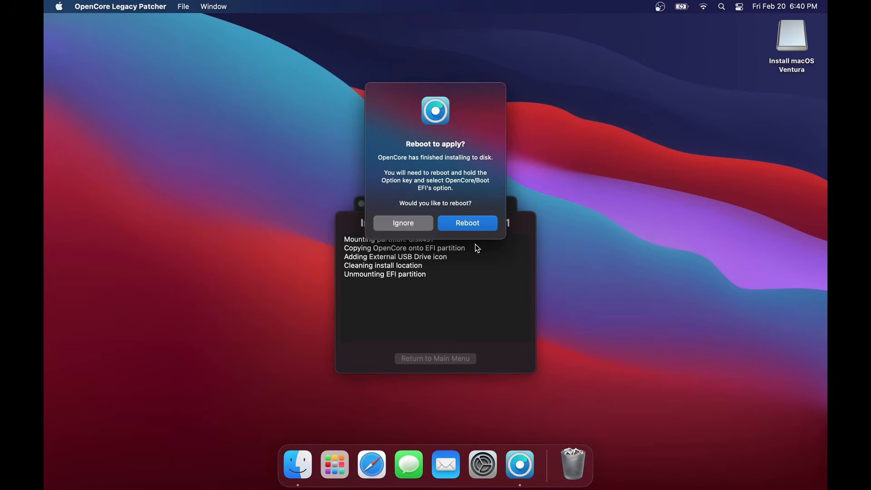
pyautogui.click(473, 227)
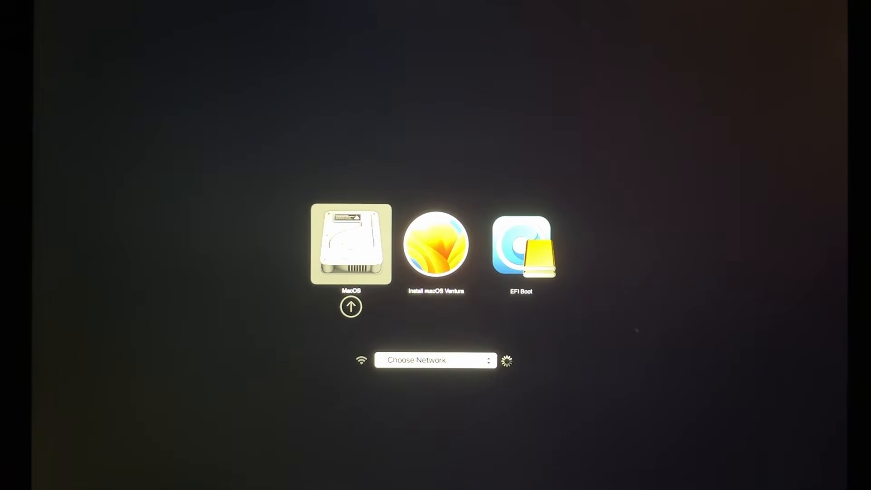
# - Boot from EFI Boot in the startup picker and start Install macOS Ventura from the OpenCore boot picker
pyautogui.press('Right')
pyautogui.press('Right')
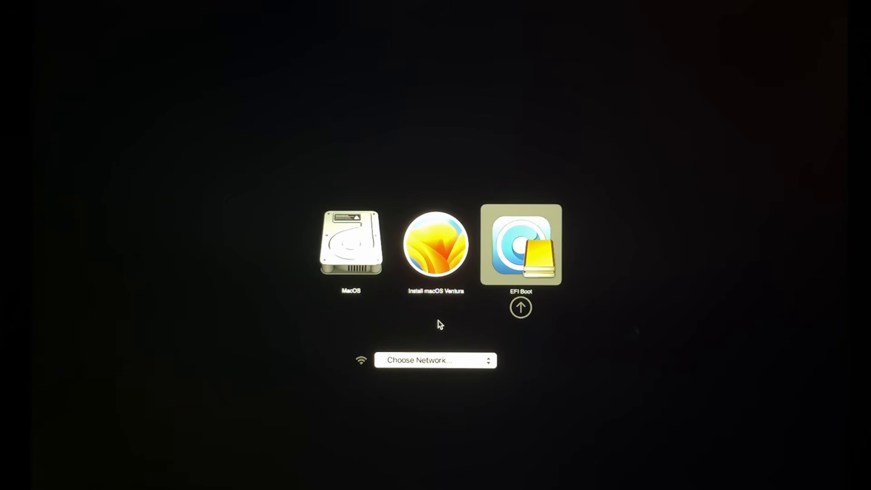
pyautogui.press('Return')
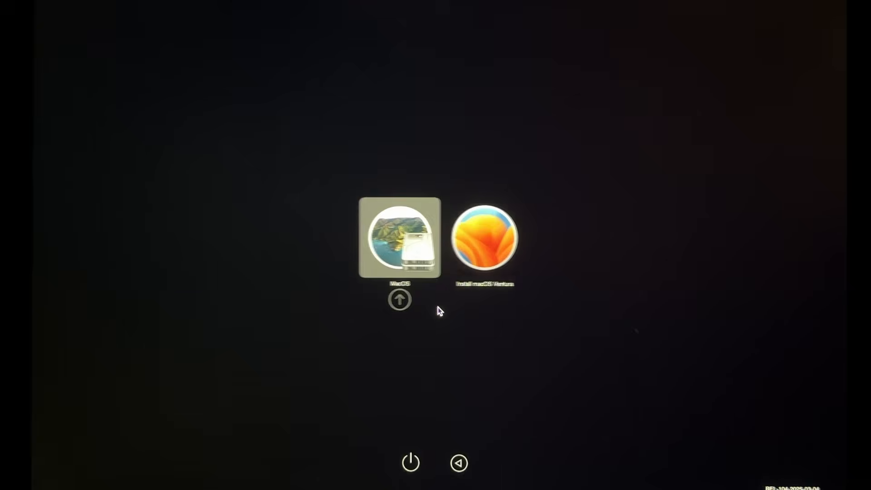
pyautogui.press('Right')
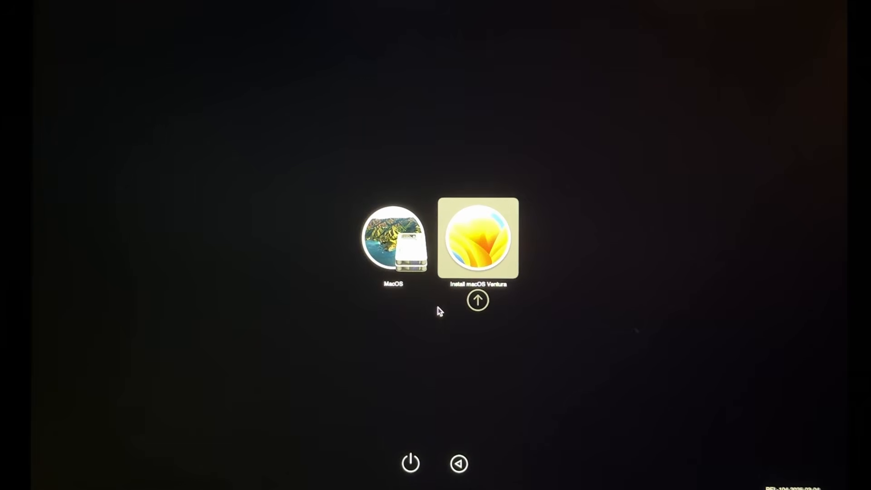
pyautogui.press('Return')
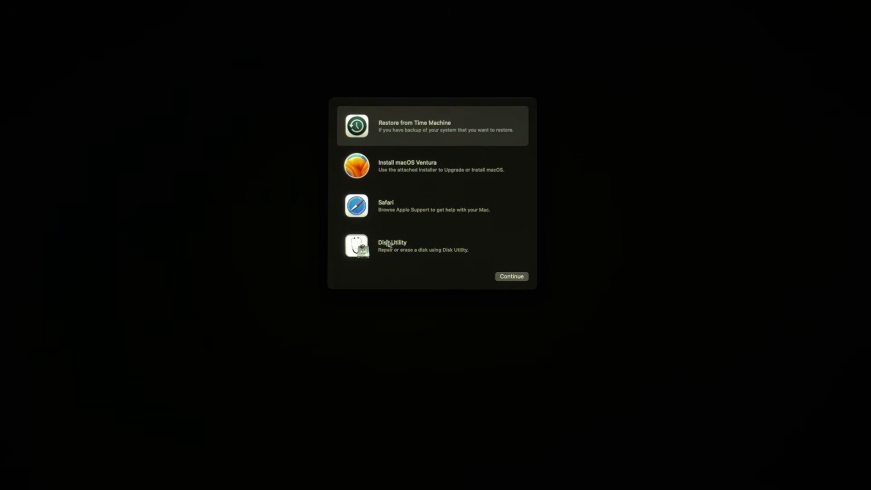
# - Open Disk Utility from the recovery options and show all devices instead of only volumes
pyautogui.click(413, 250)
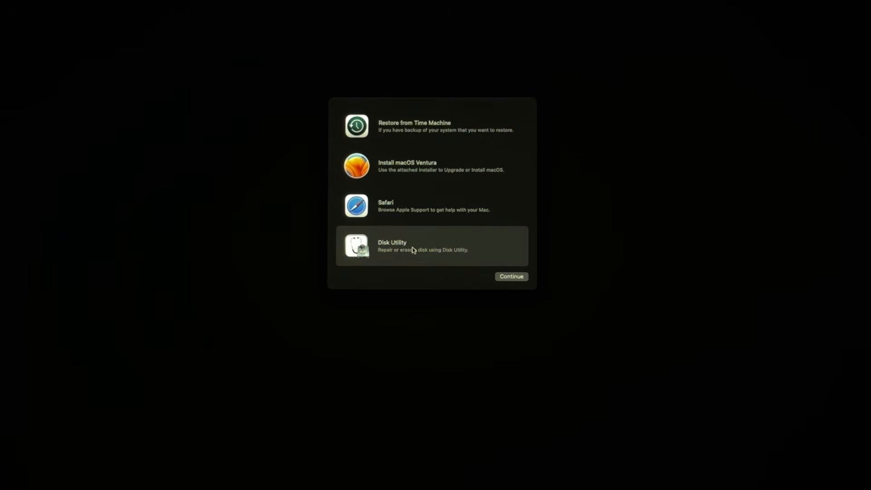
pyautogui.click(512, 277)
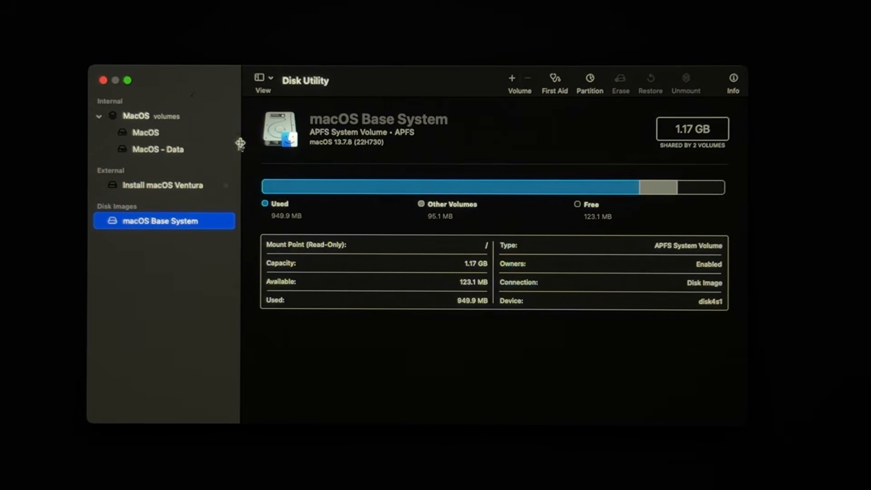
pyautogui.click(160, 118)
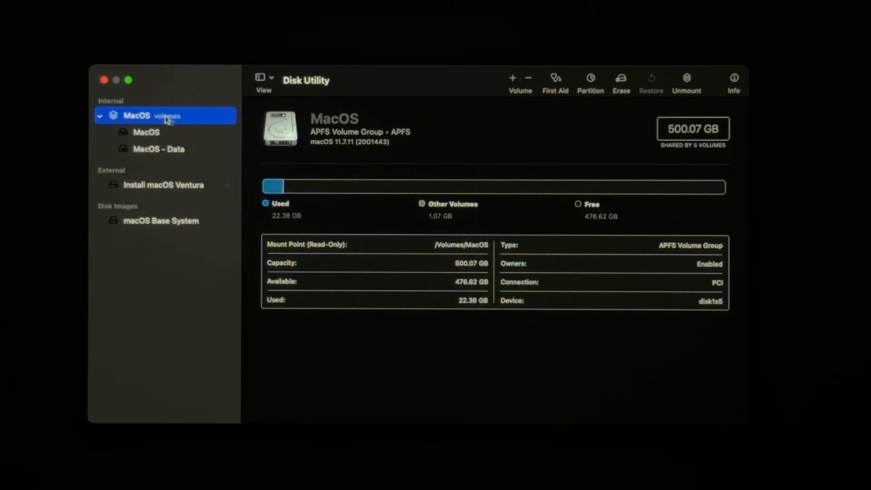
pyautogui.click(272, 79)
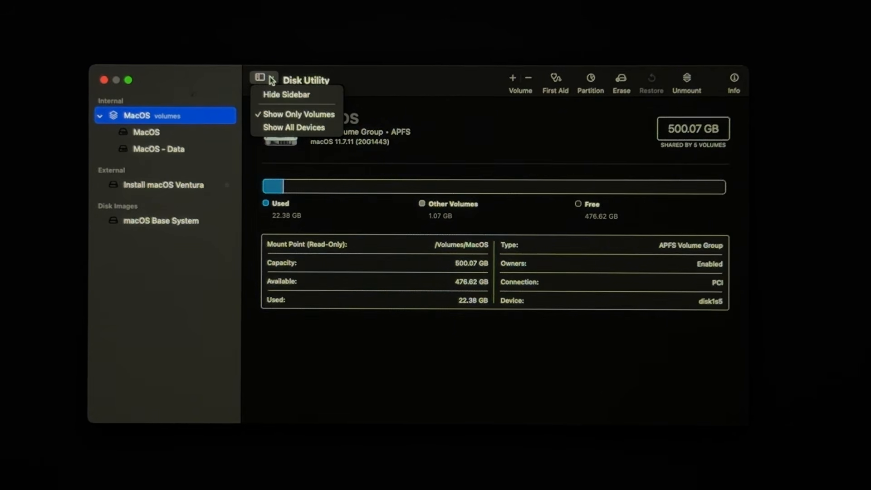
pyautogui.click(284, 128)
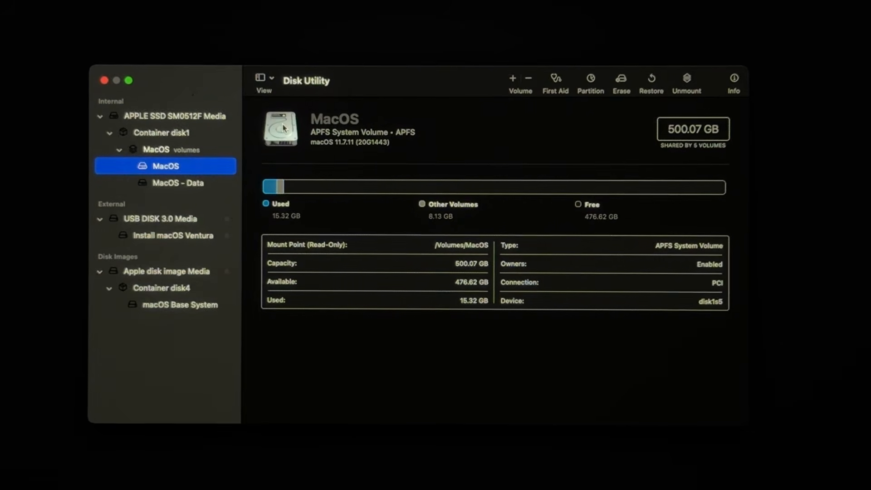
# - Erase the internal APPLE SSD SM0512F Media as MacOS with APFS format and GUID Partition Map, and close Disk Utility
pyautogui.click(182, 119)
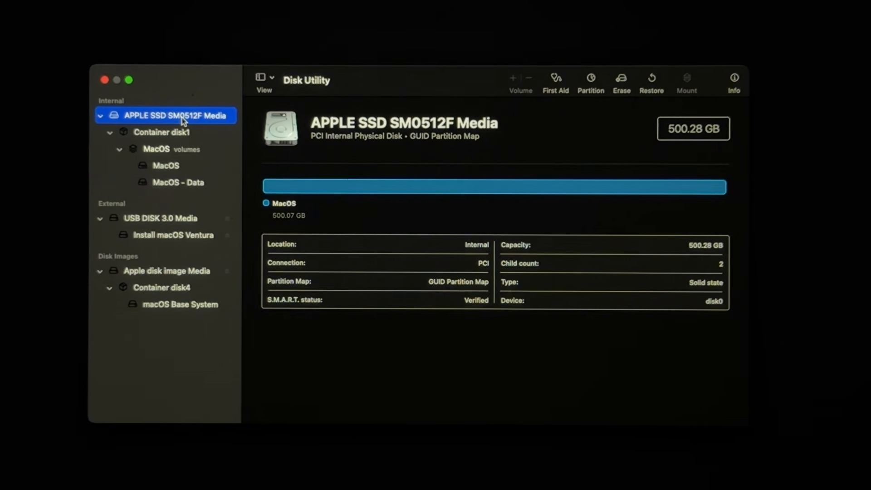
pyautogui.click(621, 83)
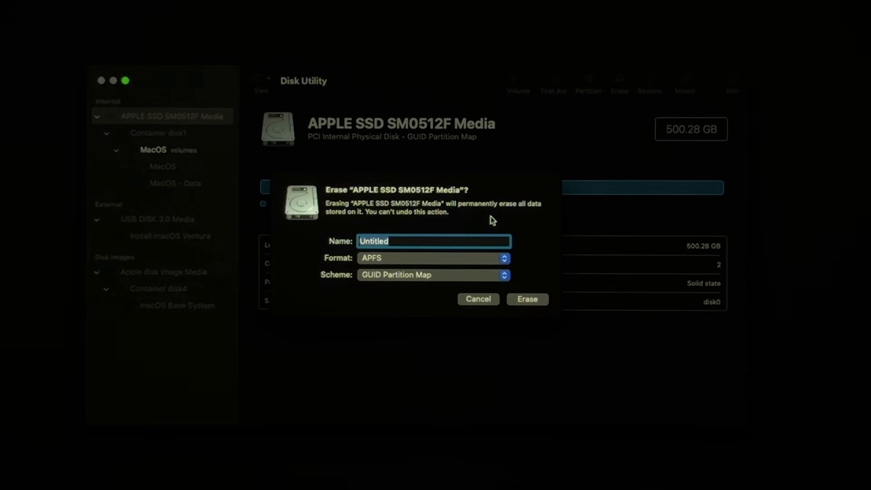
pyautogui.write('MacOS')
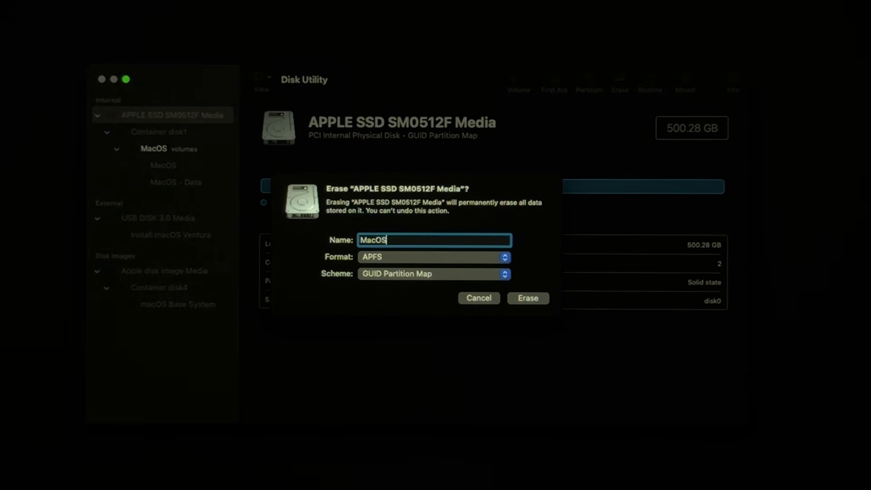
pyautogui.click(523, 299)
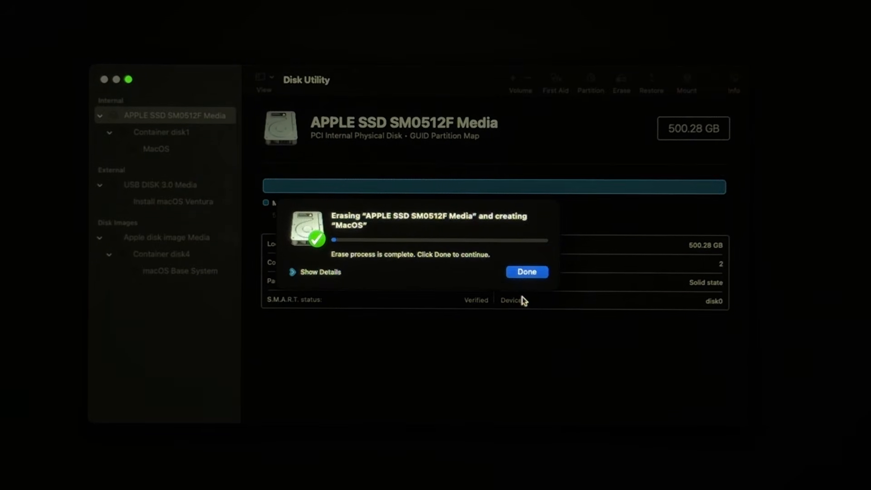
pyautogui.click(526, 272)
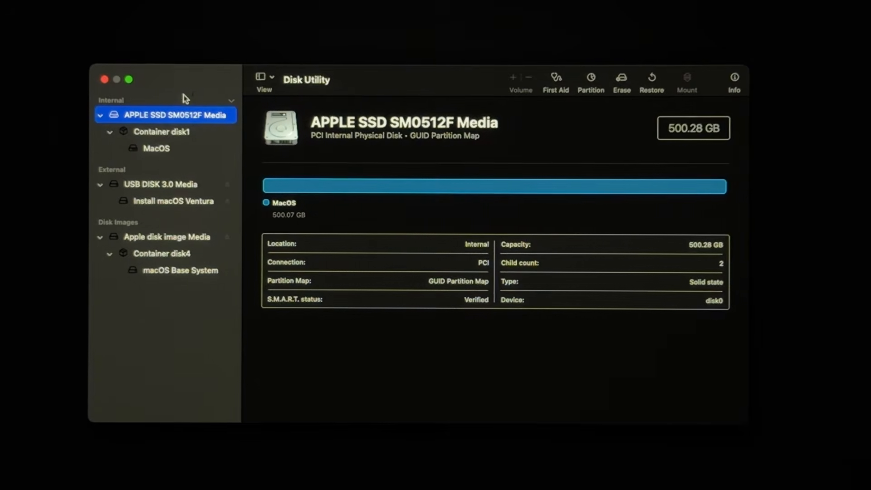
pyautogui.click(104, 80)
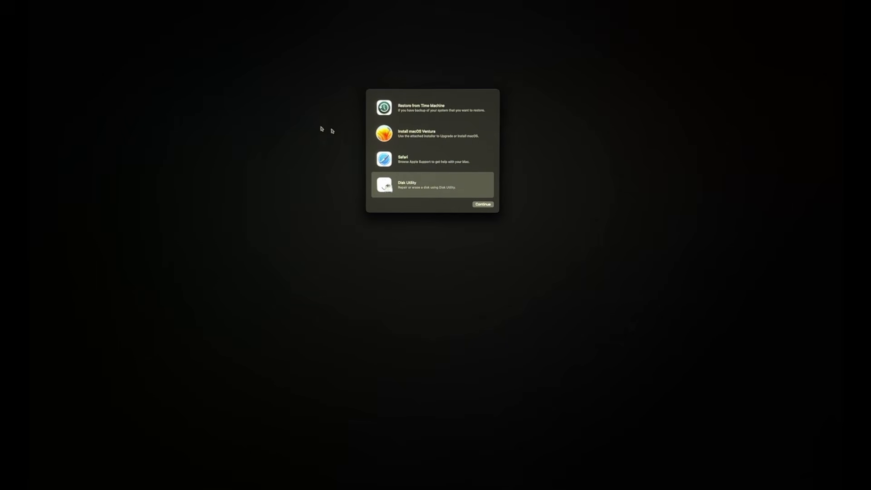
# - Start installing macOS Ventura on the internal MacOS disk, agreeing to the software license
pyautogui.click(398, 133)
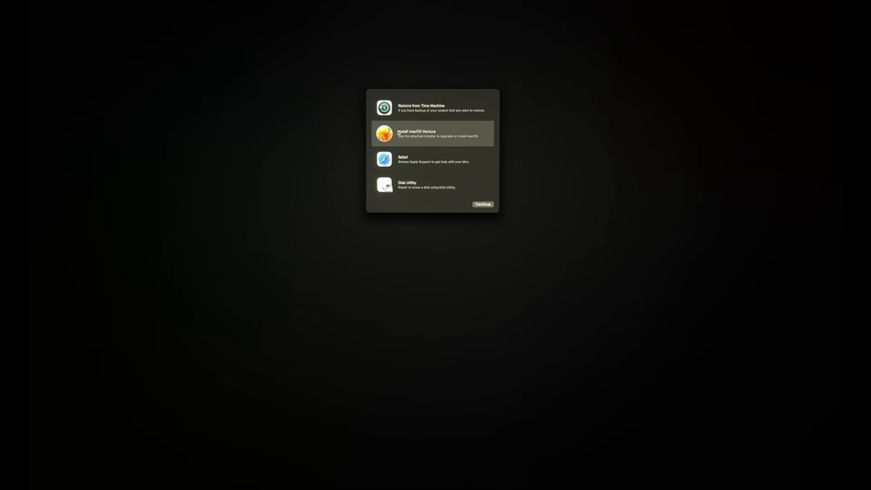
pyautogui.click(481, 205)
pyautogui.click(444, 303)
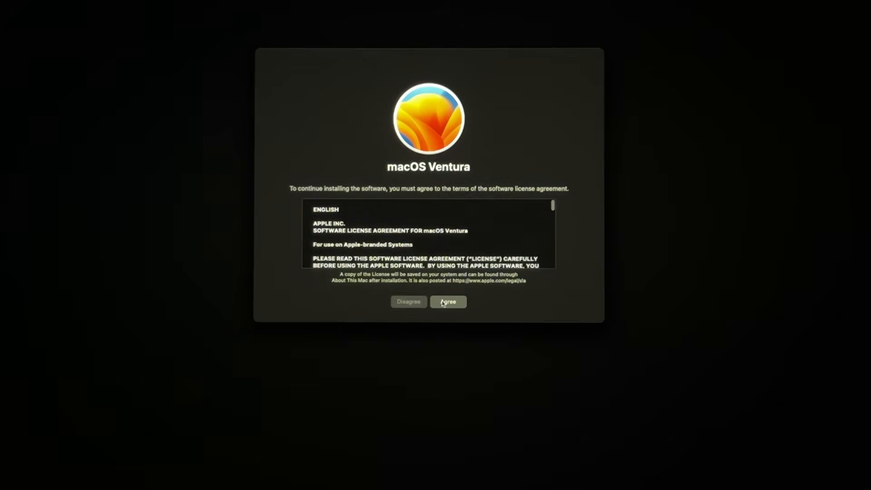
pyautogui.click(455, 303)
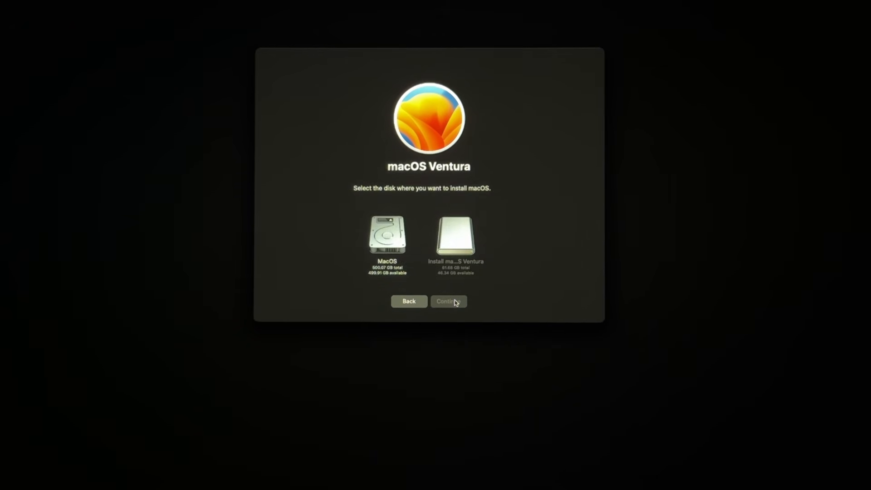
pyautogui.click(397, 247)
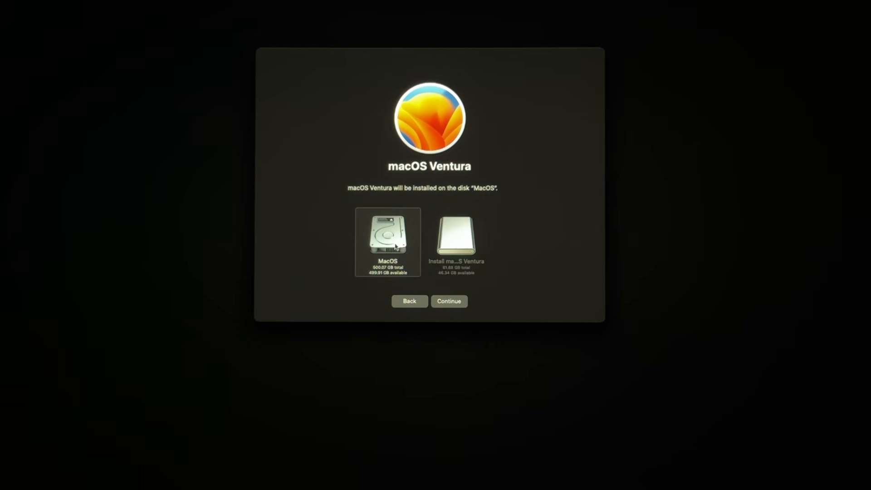
pyautogui.click(448, 302)
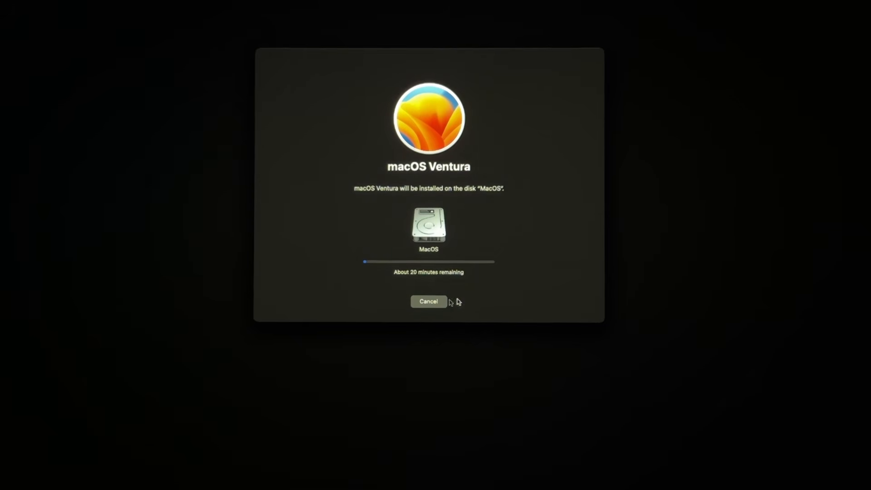